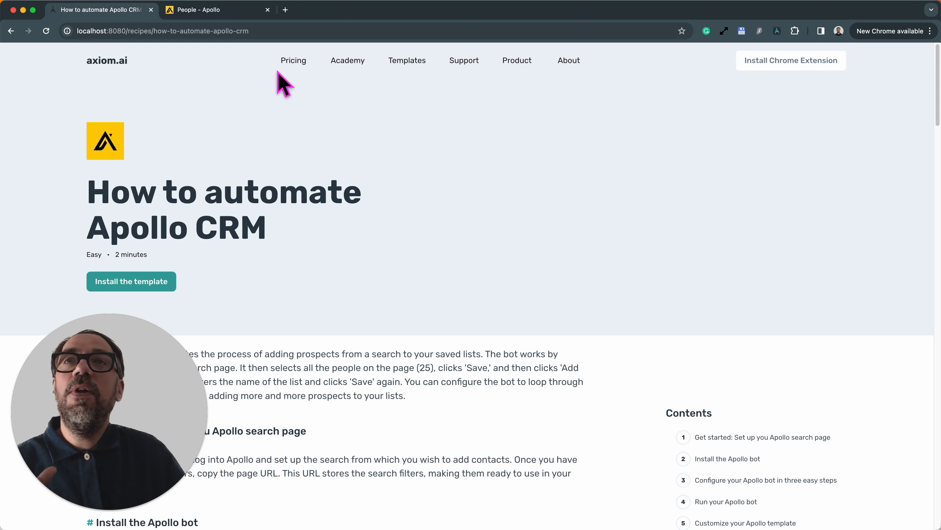
- Switch to the Apollo people search and select all people on the current results page
left_click(214, 15)
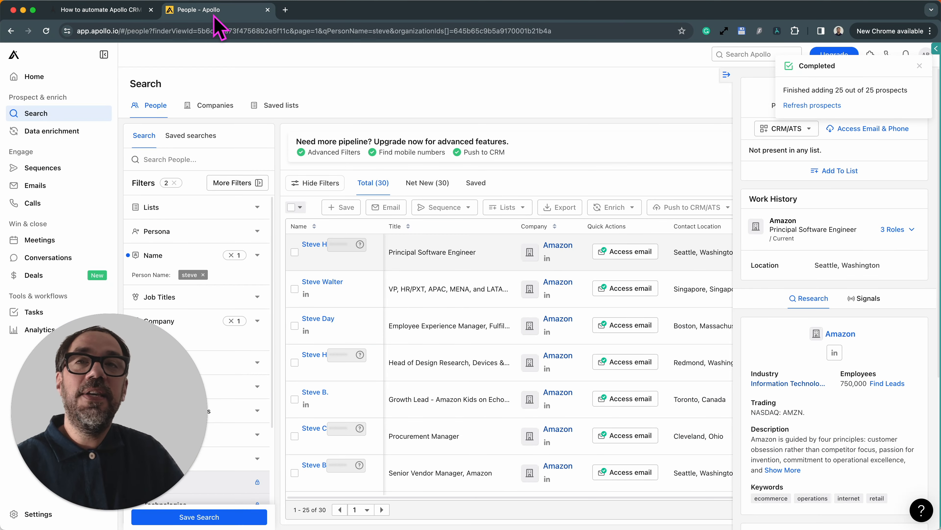
left_click(291, 208)
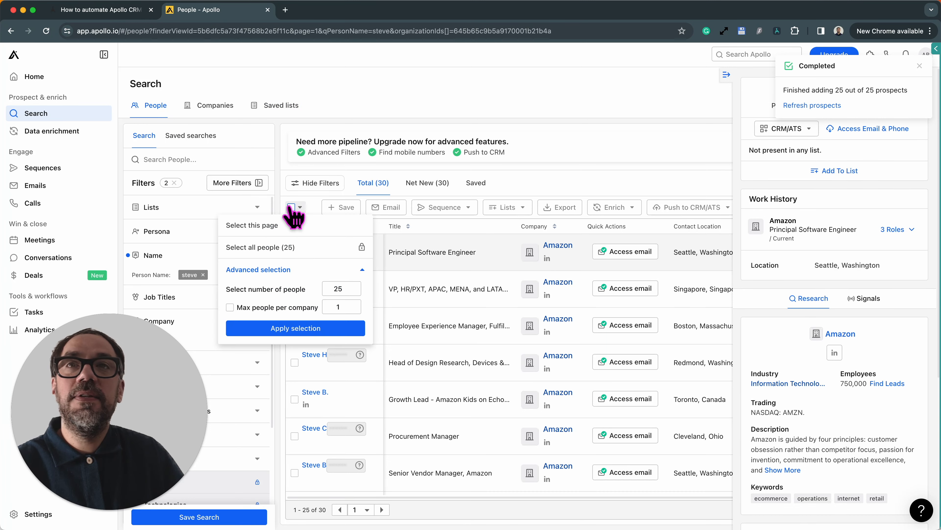
left_click(278, 226)
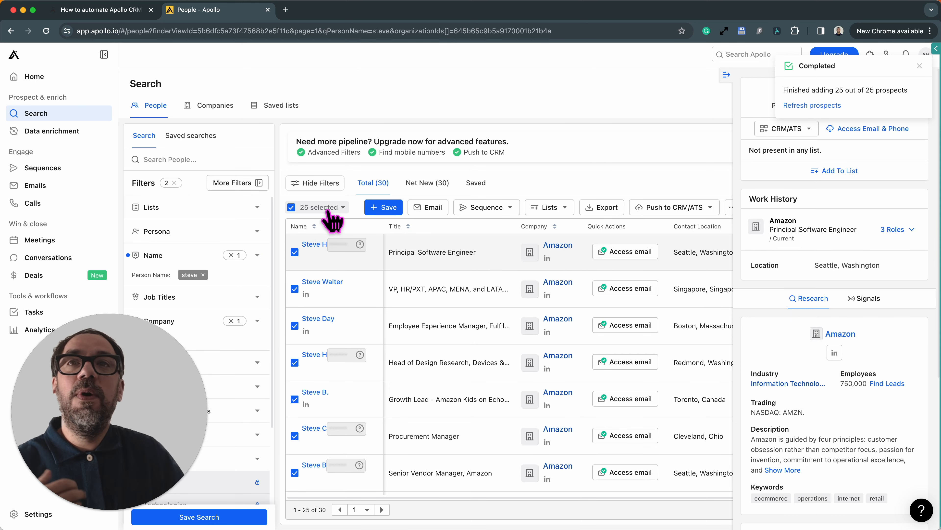
- Save the selected people as contacts in the existing list "daasd"
left_click(380, 211)
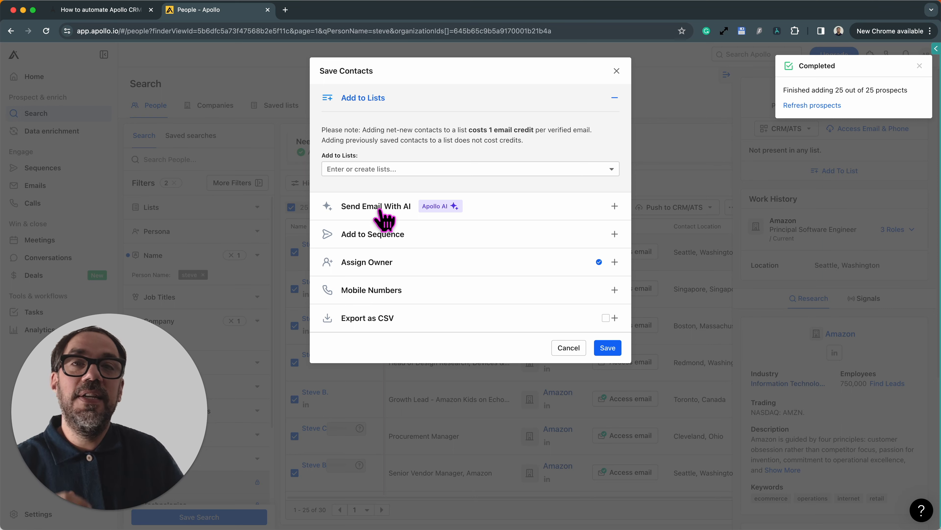
left_click(377, 168)
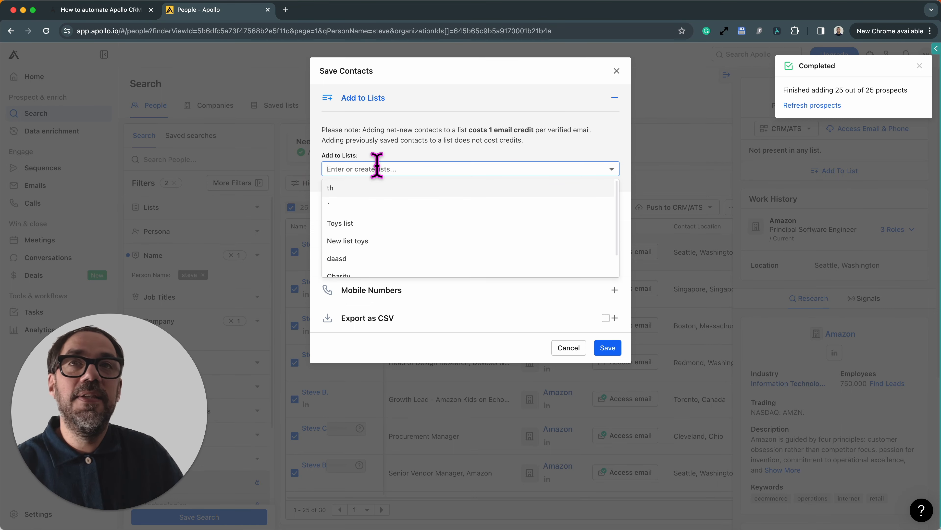
left_click(359, 260)
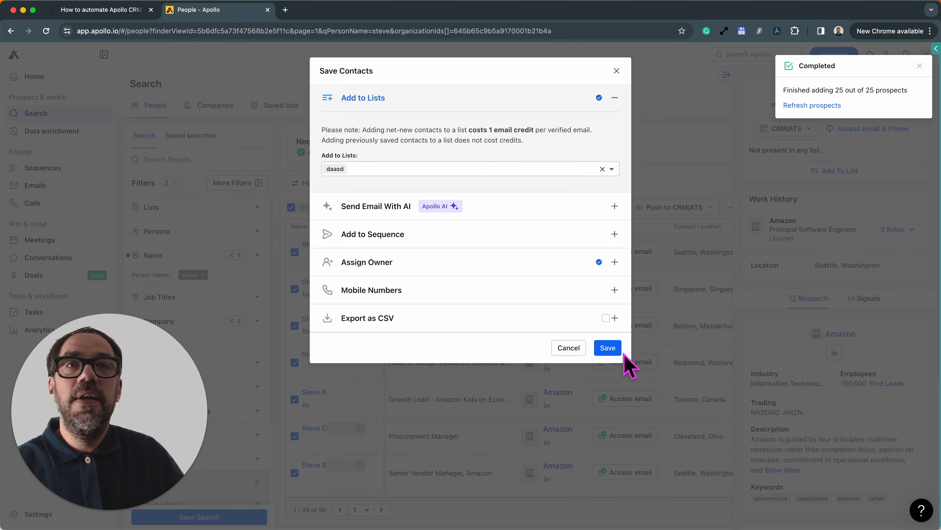
left_click(608, 348)
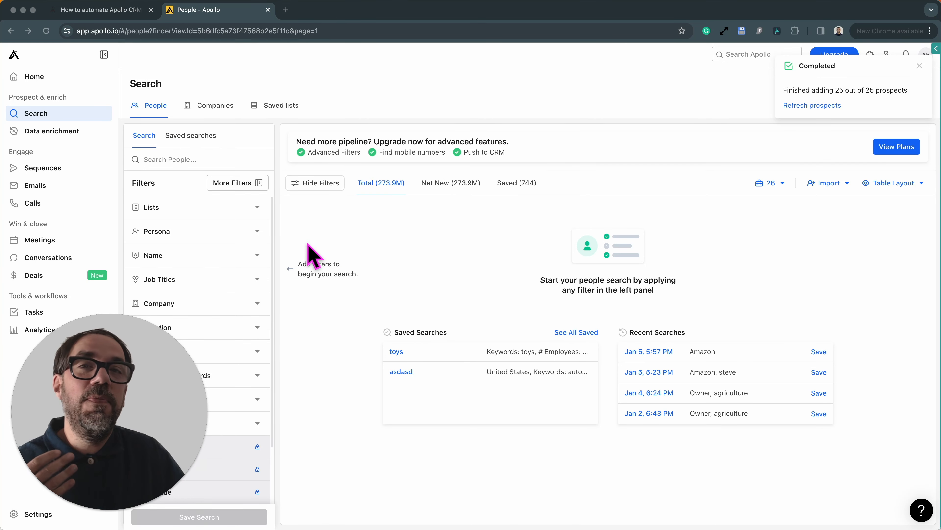
- Filter the people search by a person's first name using the Name filter
left_click(165, 159)
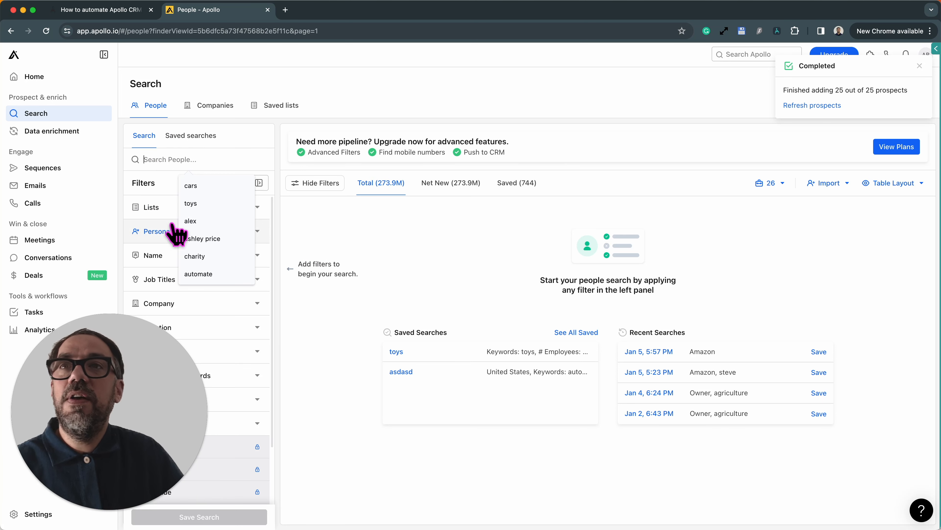
left_click(151, 247)
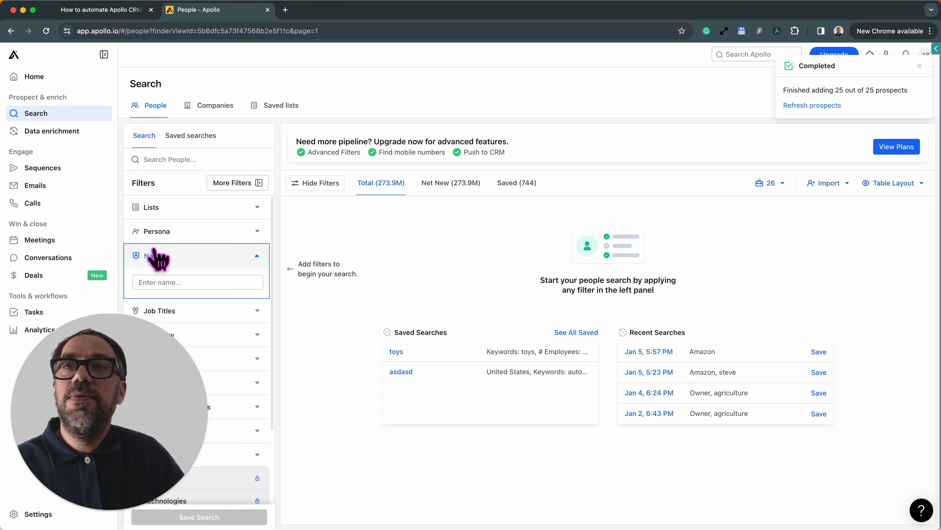
left_click(157, 277)
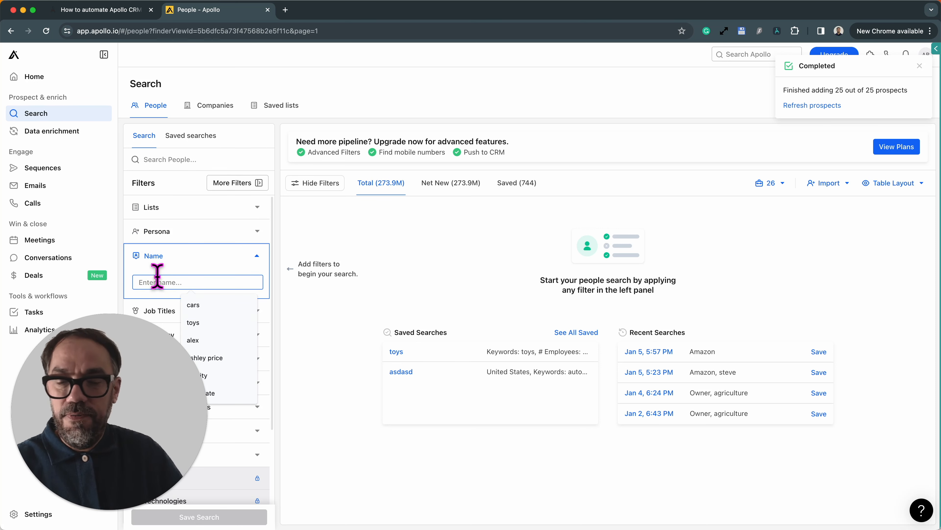
type("steve")
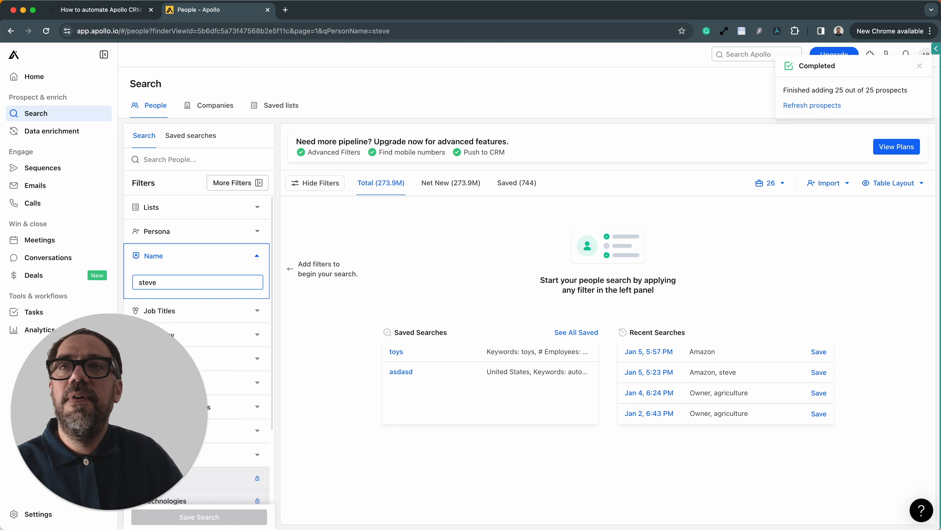
left_click(226, 263)
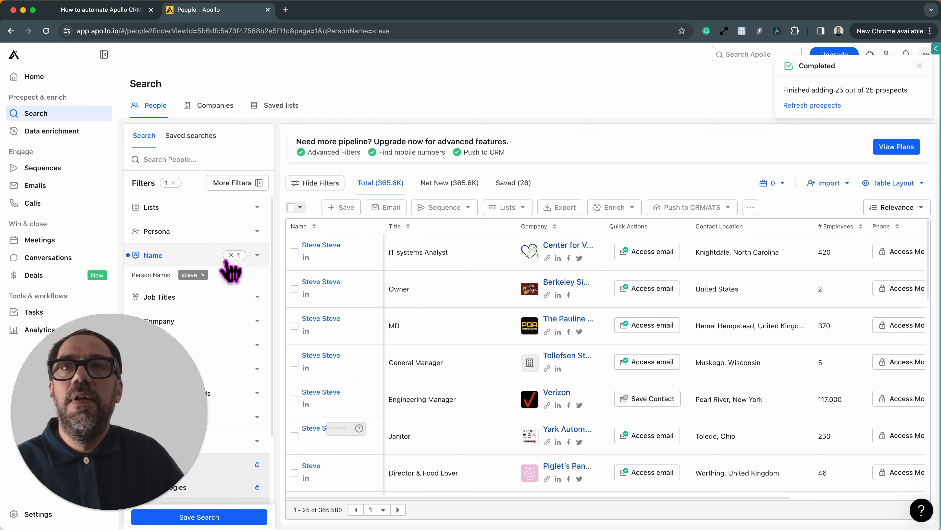
- Add a Job Titles filter that limits the people search to the title "manager"
scroll(200, 306, "down", 1)
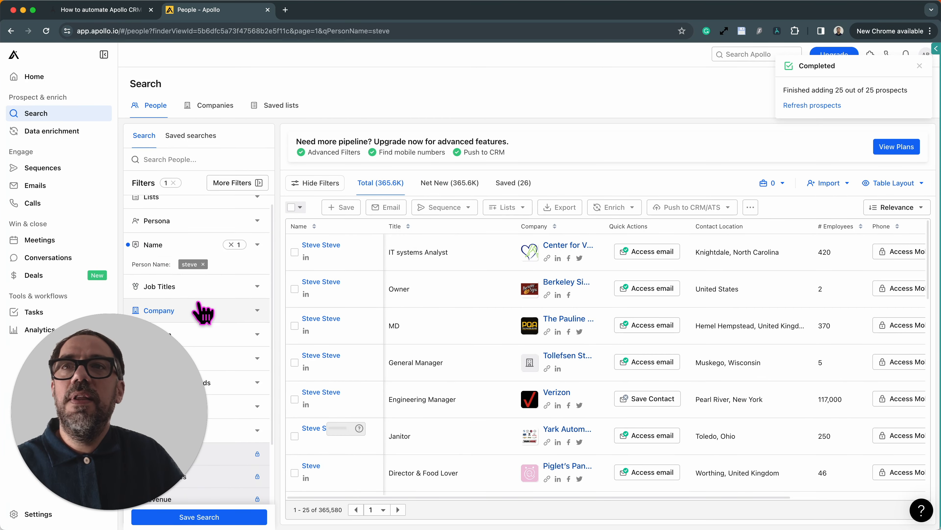
left_click(196, 293)
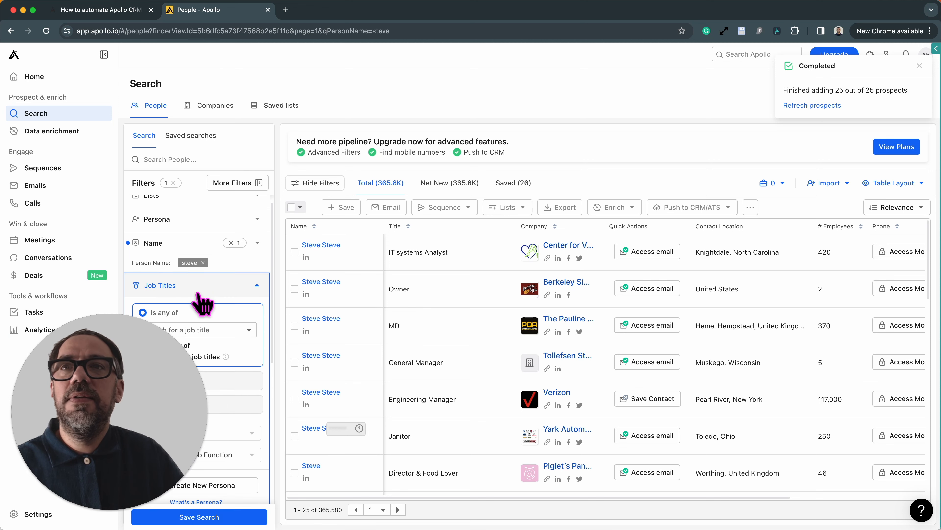
scroll(208, 290, "down", 2)
left_click(184, 252)
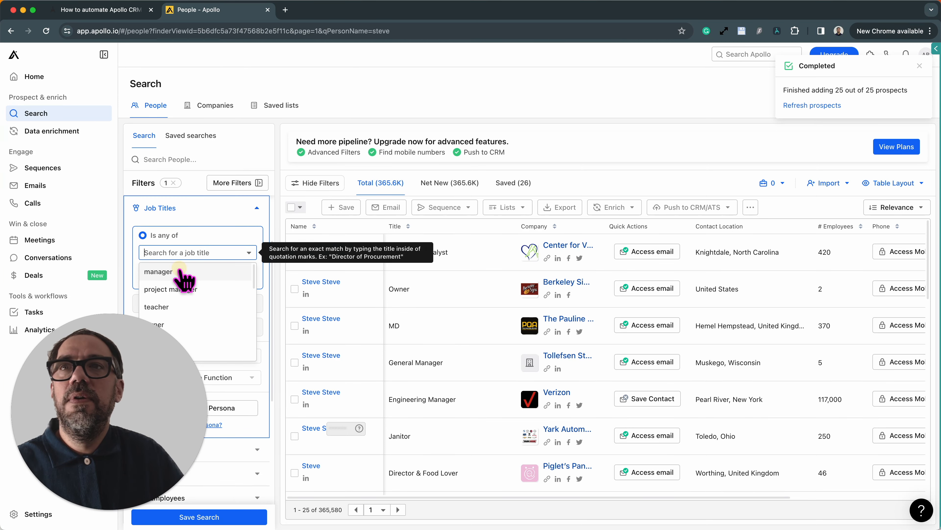
left_click(183, 271)
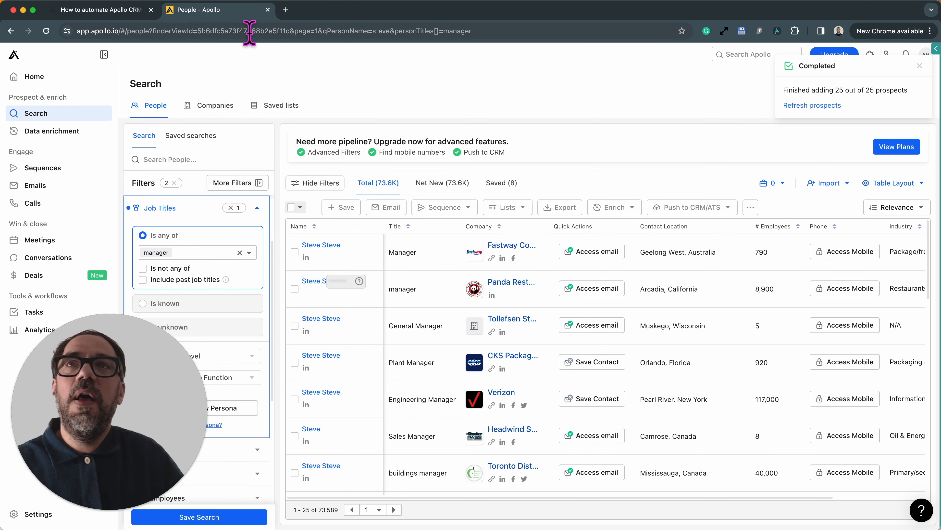
- In the Apollo Bot Template, set the URL of the "Go to page: app.apollo.io" step to the current filtered search page
left_click(173, 32)
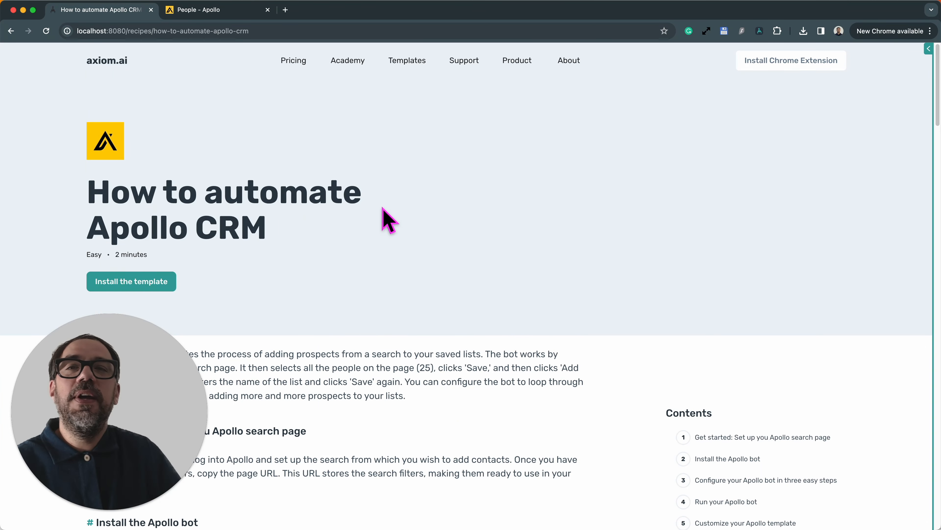
left_click(216, 11)
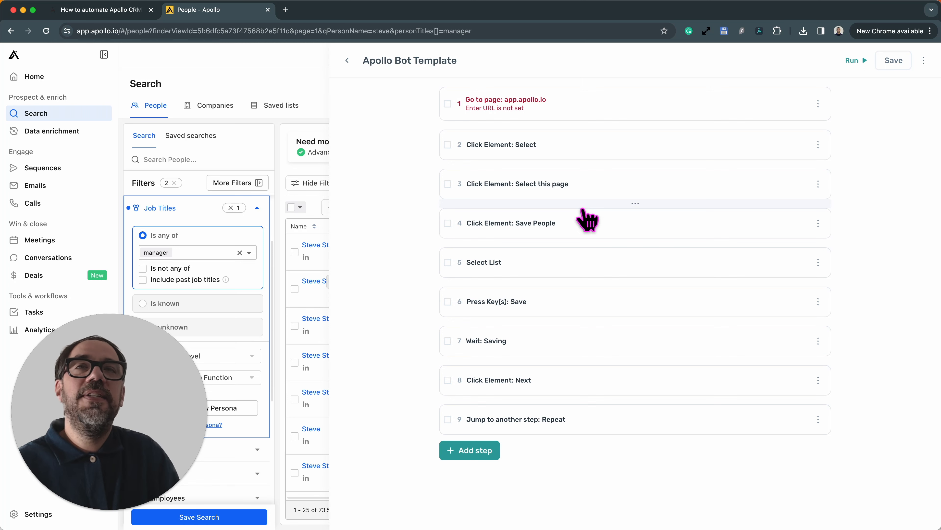
left_click(628, 120)
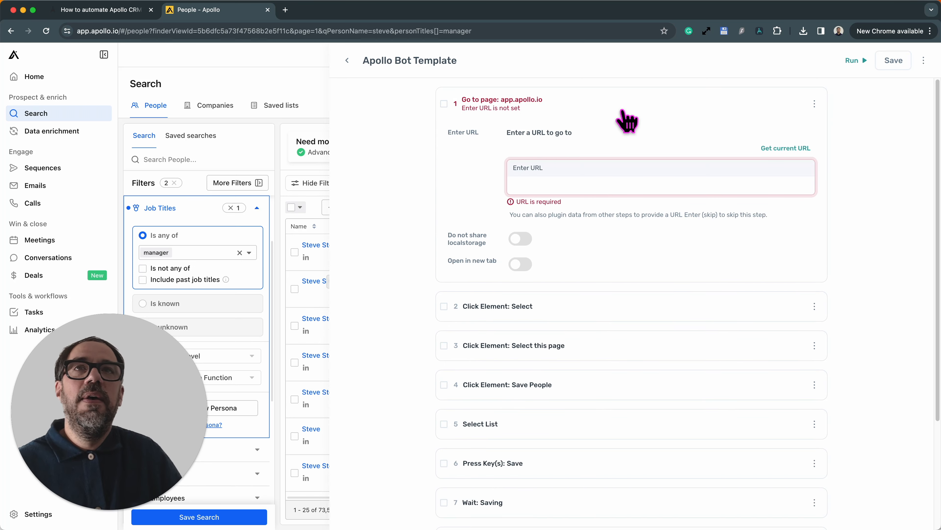
left_click(555, 179)
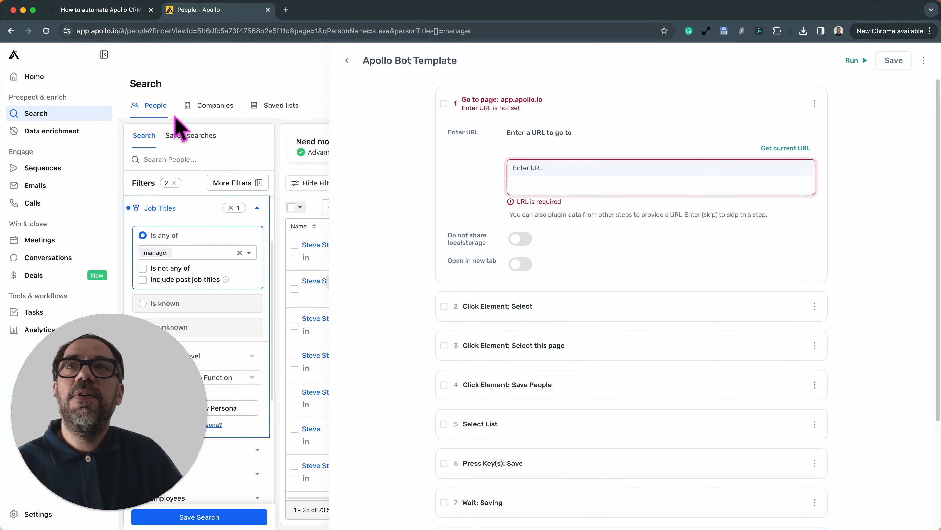
left_click(803, 156)
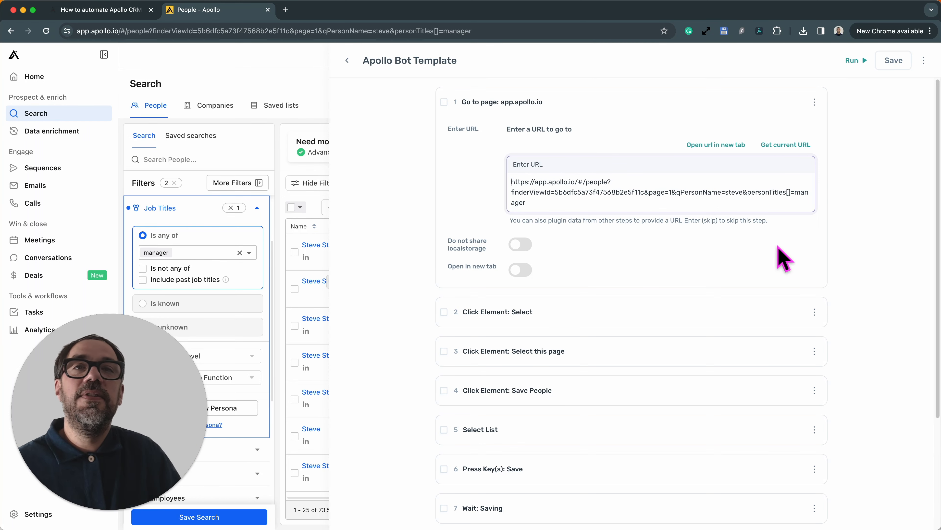
- Expand the settings of the Select List step in the Apollo Bot Template
scroll(637, 375, "down", 3)
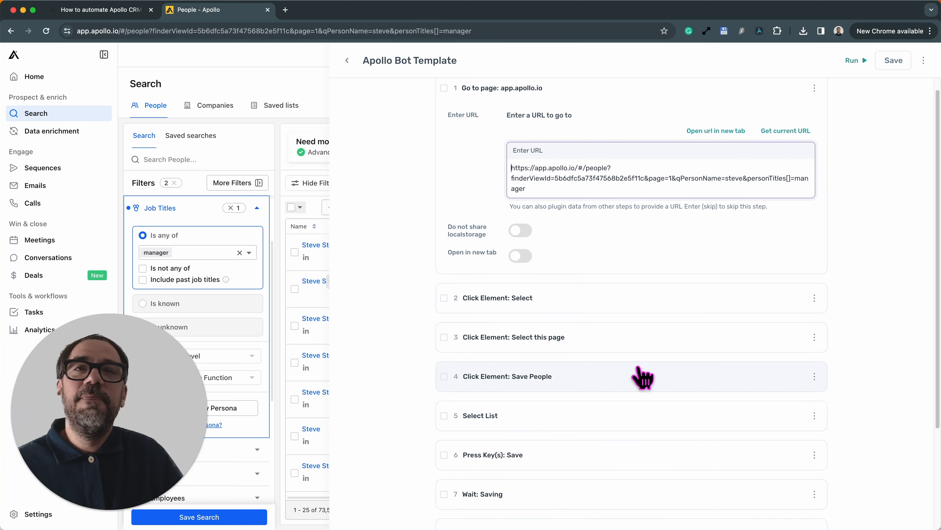
scroll(643, 376, "down", 3)
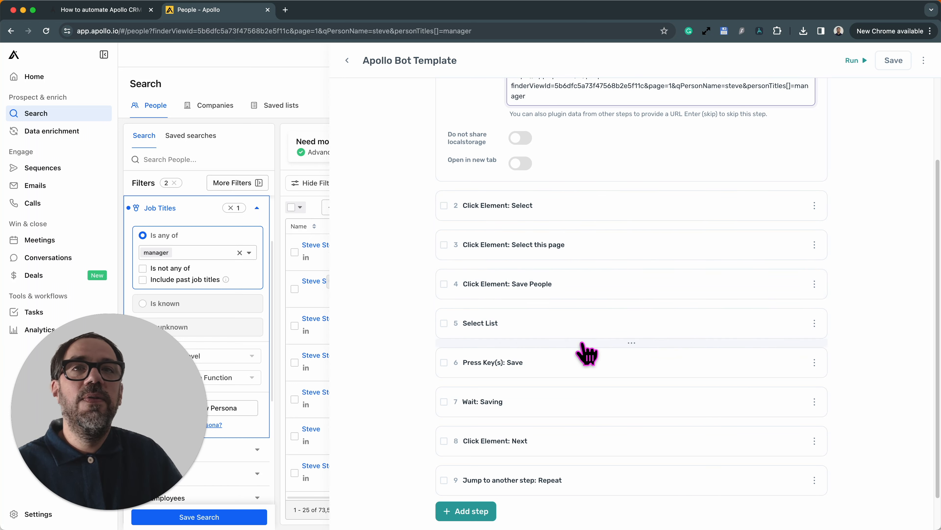
left_click(582, 334)
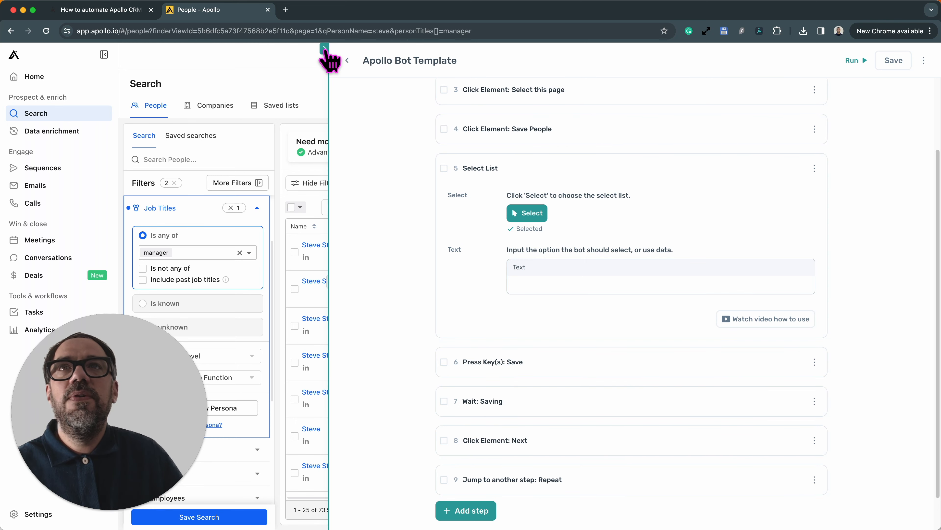
- Select the people on this Apollo results page, check which lists are offered when saving contacts, and close the dialog without saving
left_click(325, 51)
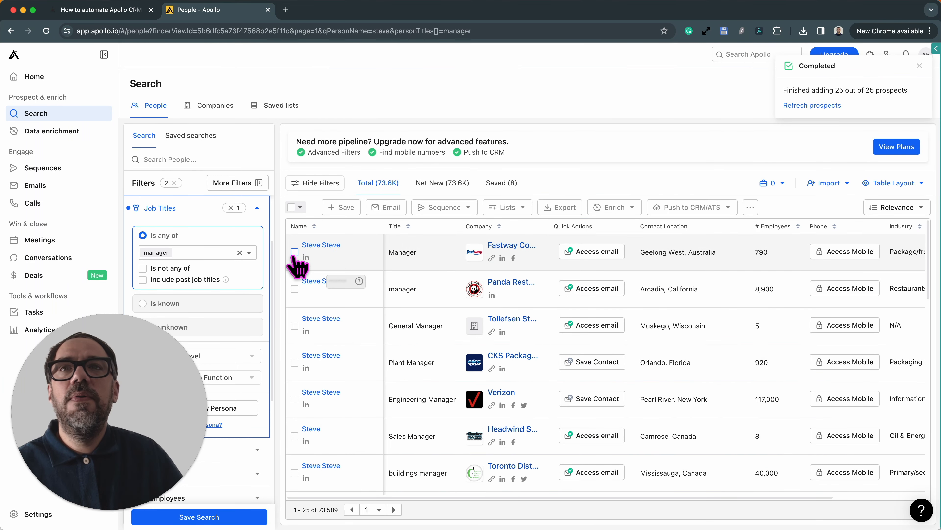
left_click(300, 207)
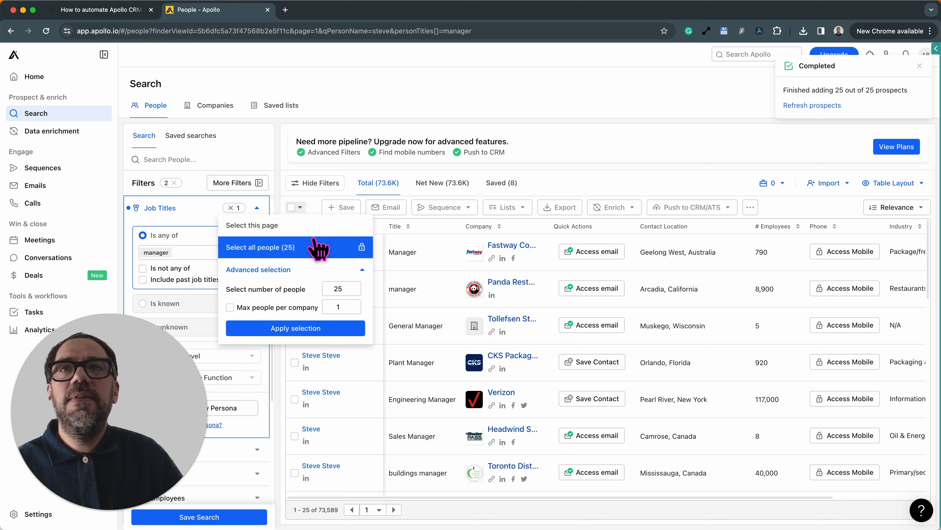
left_click(301, 227)
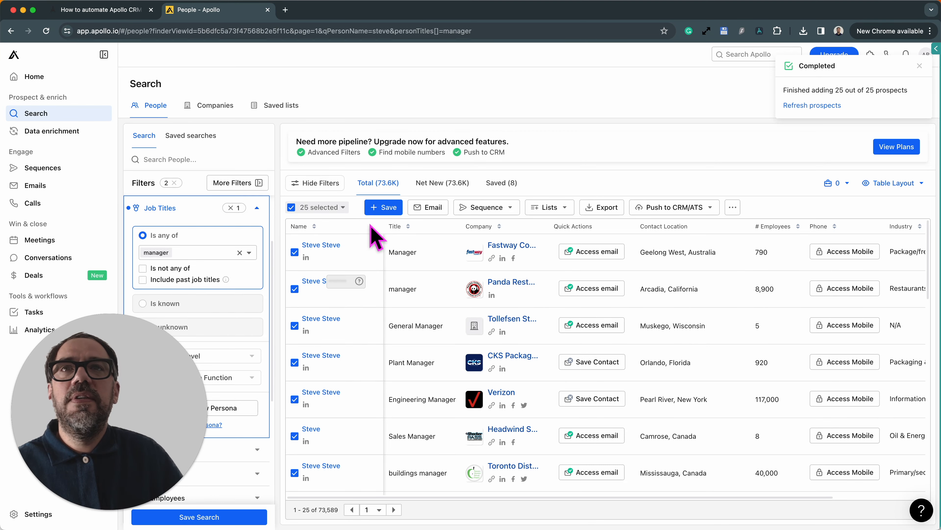
left_click(383, 208)
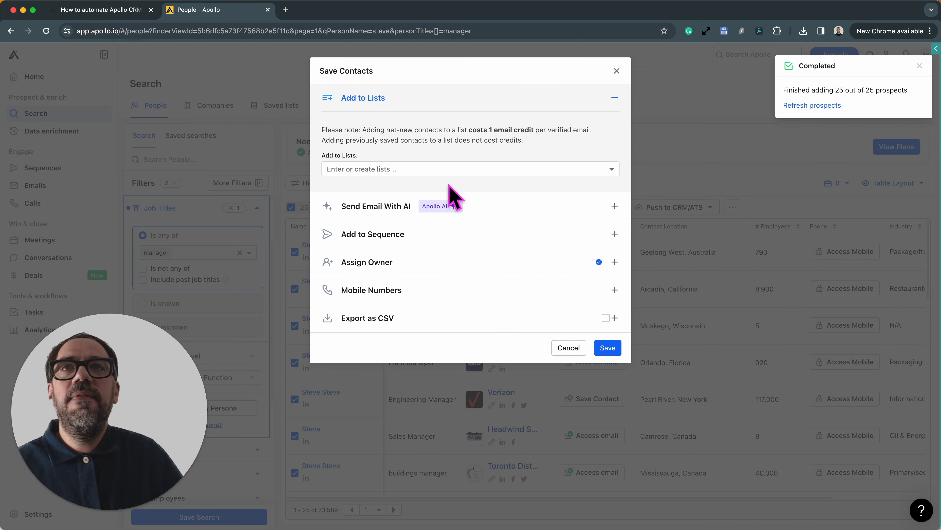
left_click(612, 170)
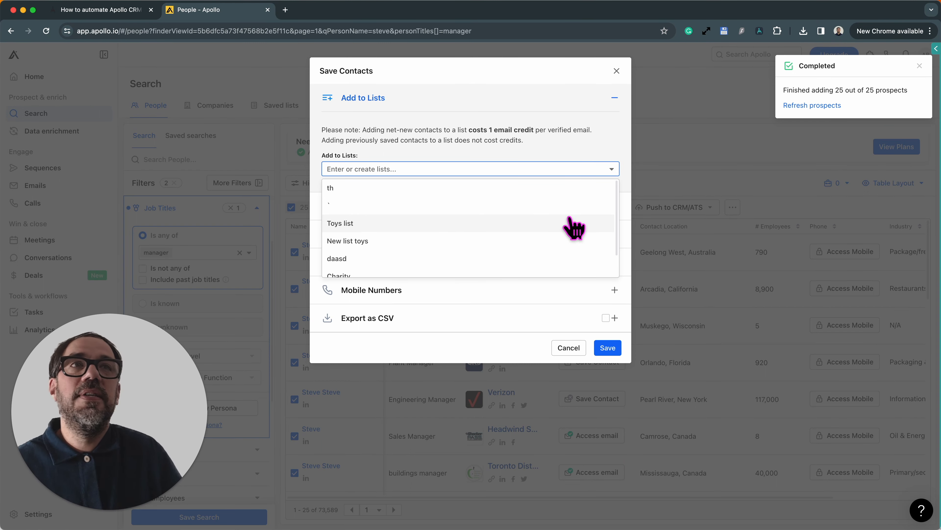
left_click(812, 141)
left_click(920, 65)
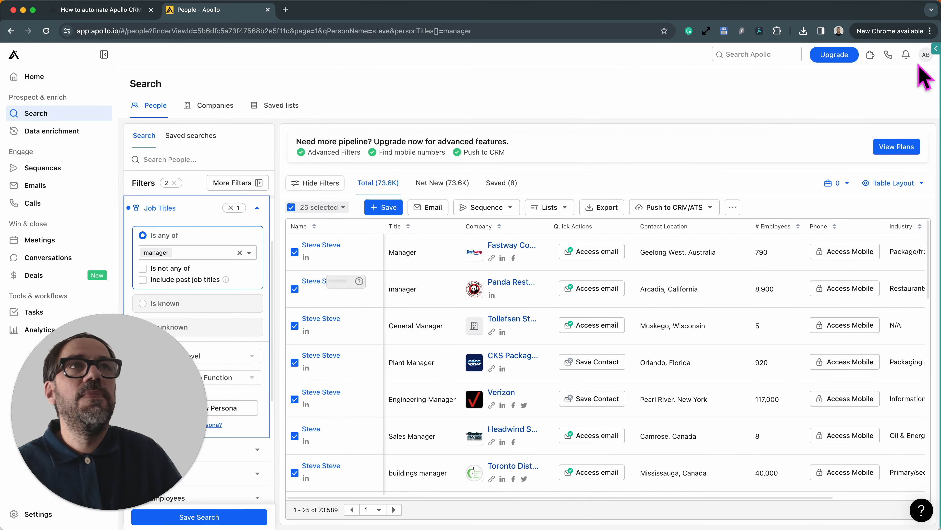
- Return to the bot template, enter "Cars" as the option for the Select List step, and collapse the open step settings
left_click(935, 49)
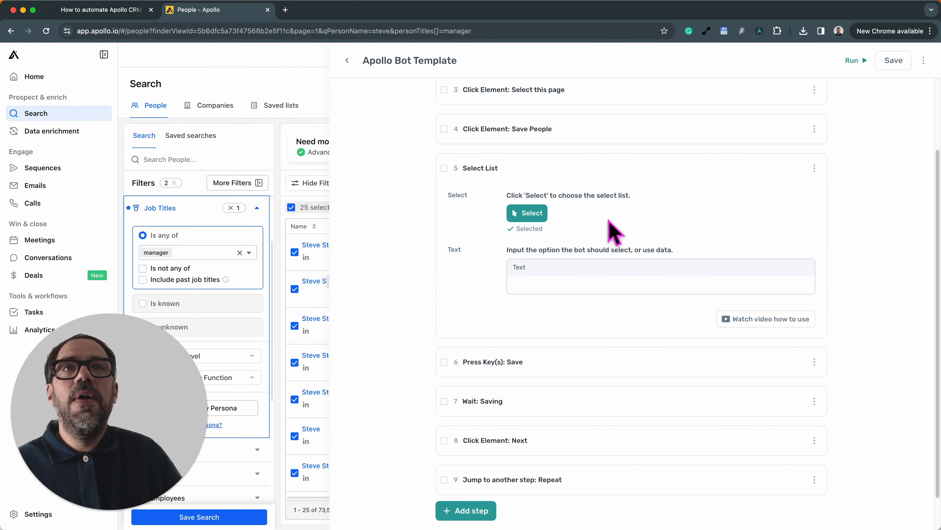
left_click(551, 277)
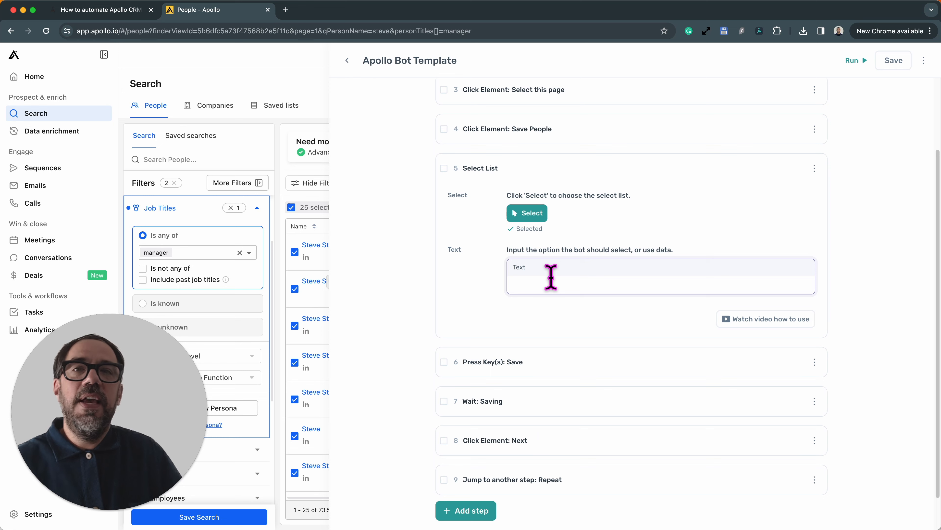
type("Cars")
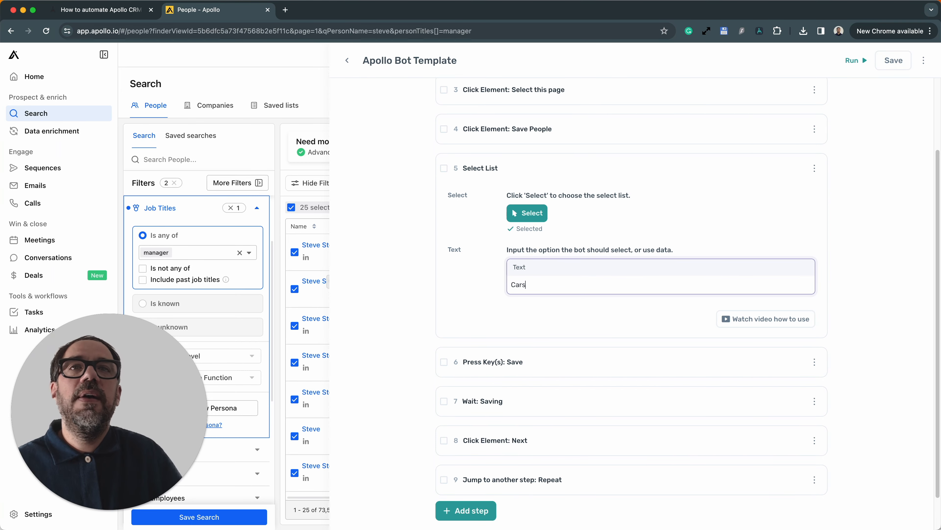
left_click(547, 317)
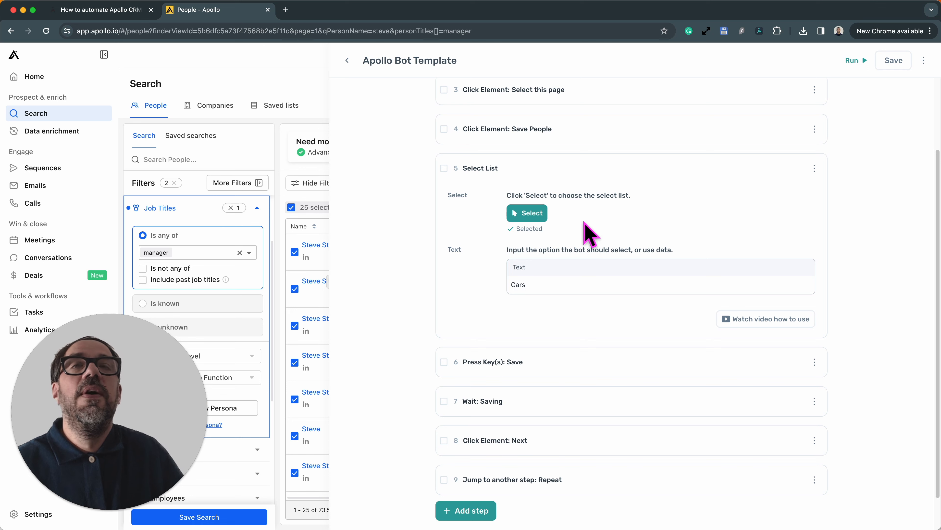
left_click(620, 178)
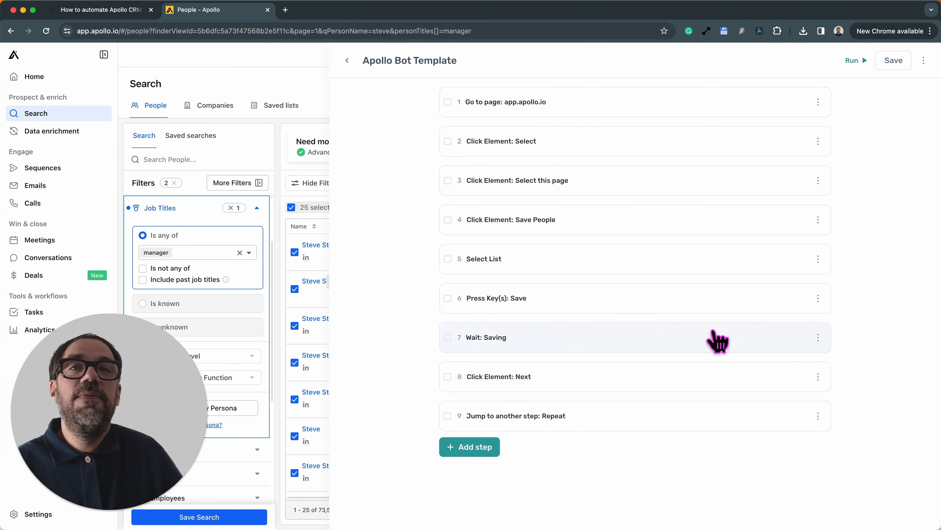
- Set the maximum cycles of the "Jump to another step: Repeat" step to 1 and save the bot template
left_click(630, 419)
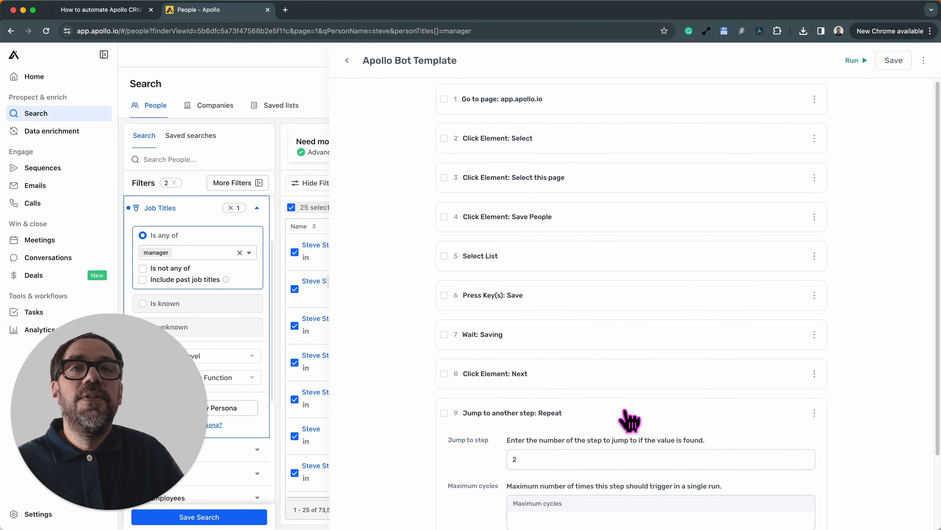
scroll(630, 419, "down", 3)
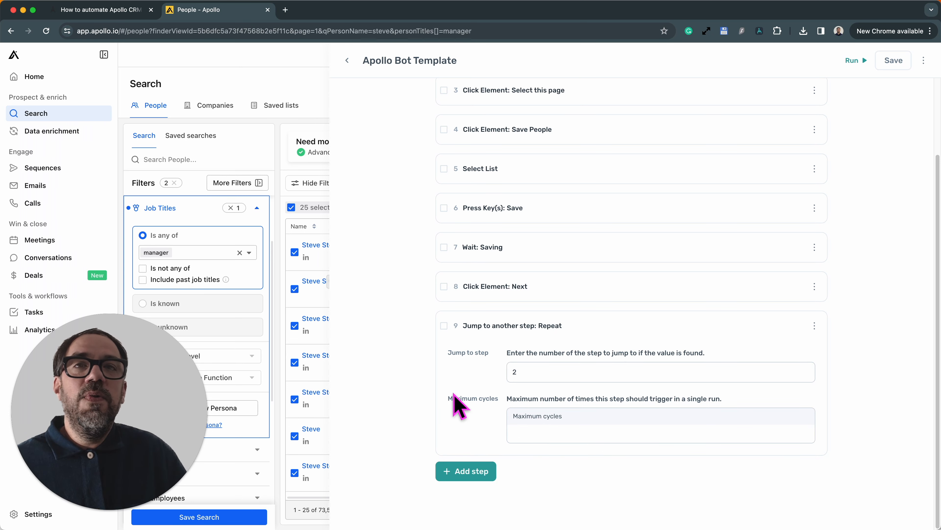
left_click(534, 432)
type("1")
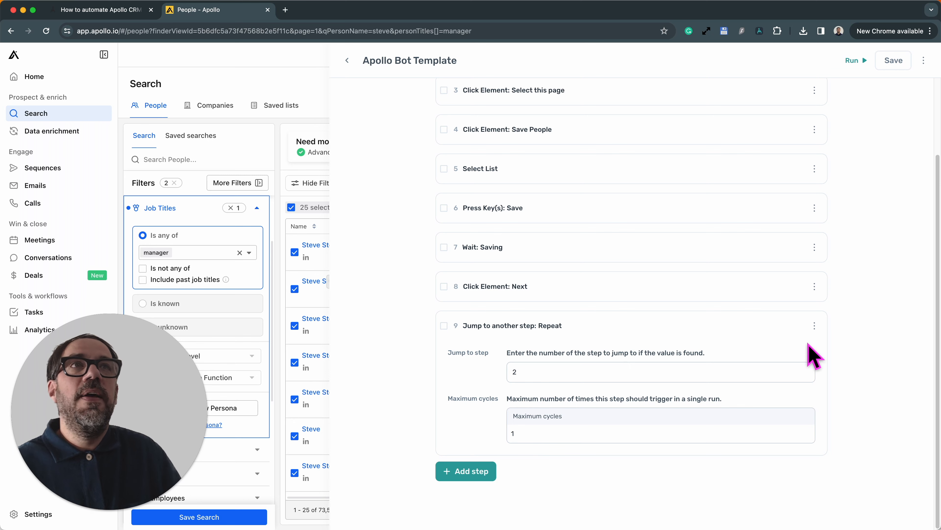
left_click(890, 64)
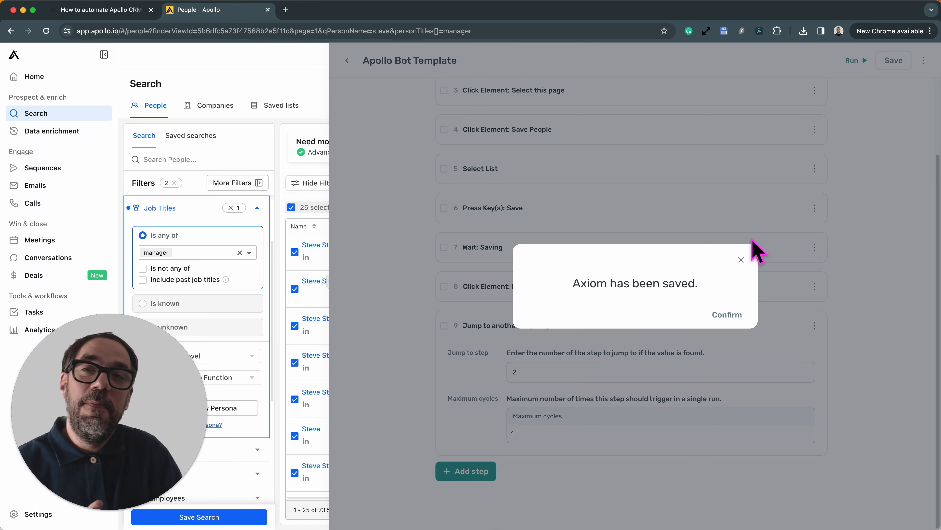
left_click(752, 240)
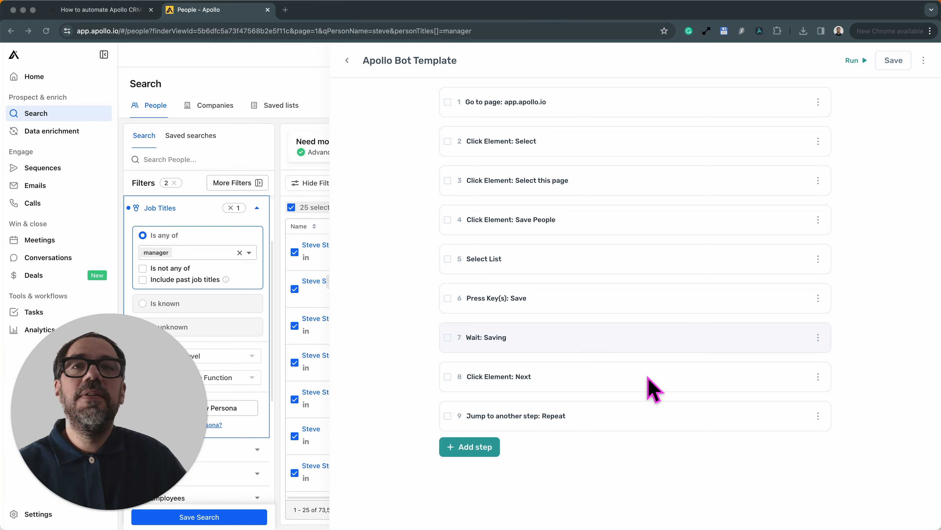
- Review the maximum cycles setting of the "Jump to another step: Repeat" step, collapse it, and run the bot
left_click(634, 408)
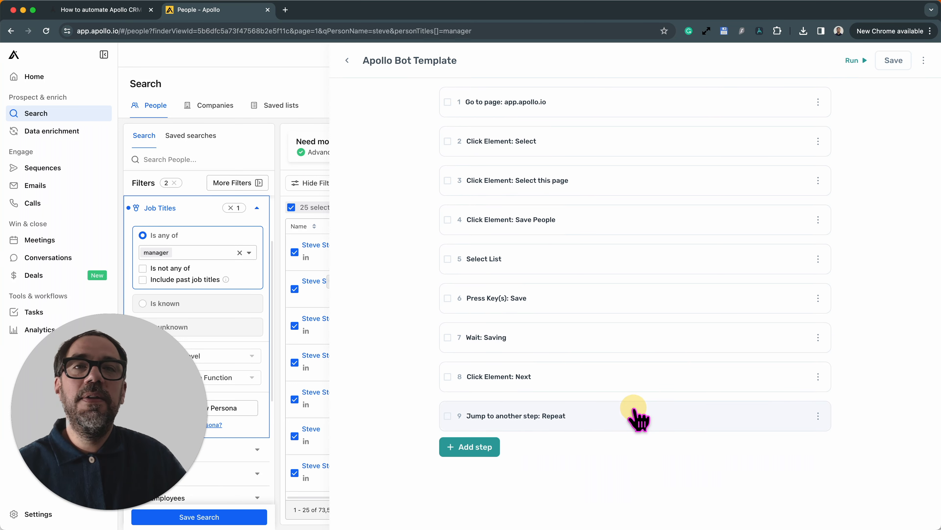
left_click(634, 414)
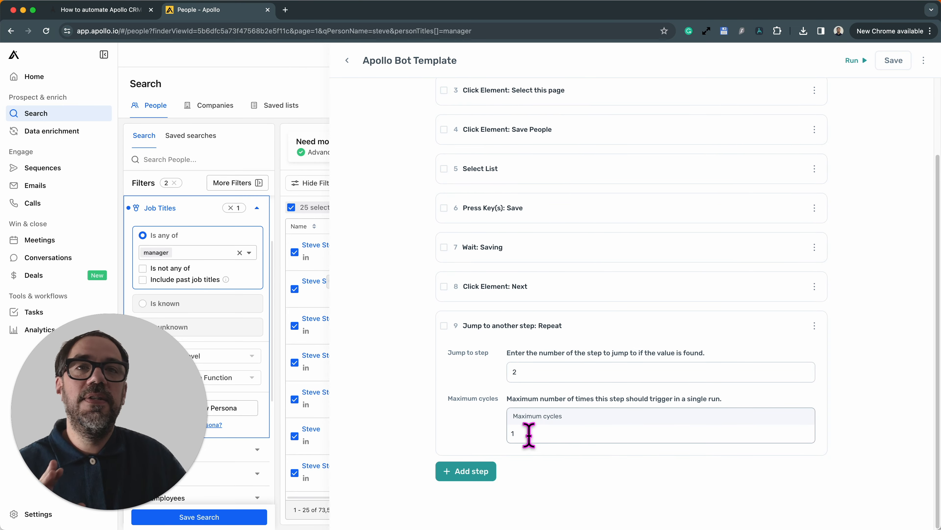
left_click(599, 319)
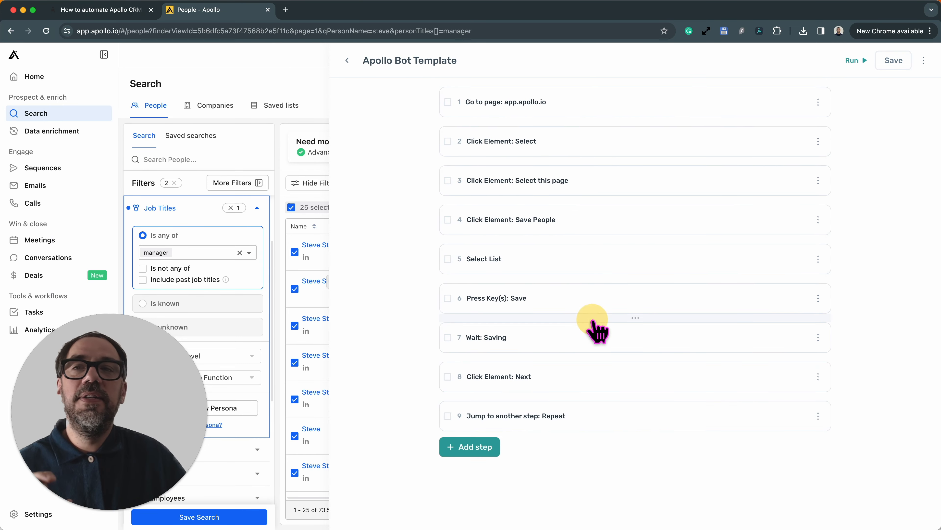
left_click(852, 62)
left_click(862, 99)
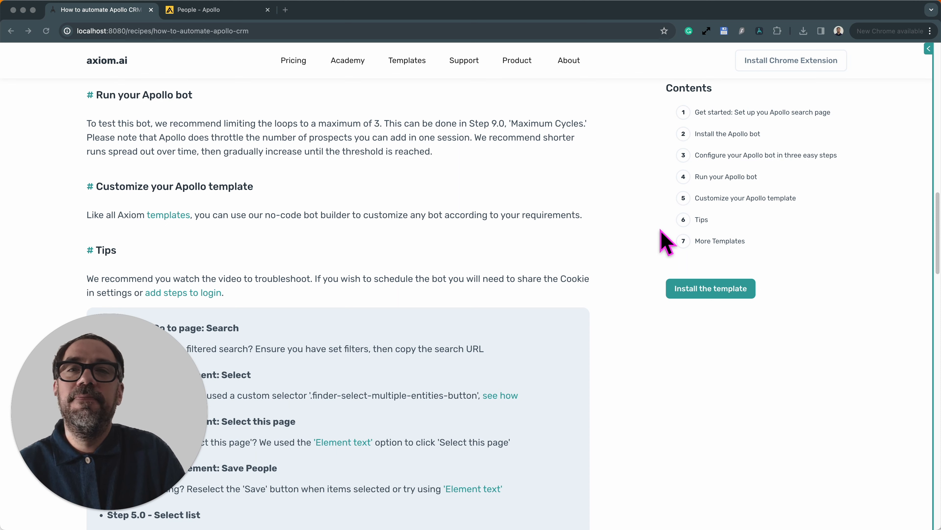
- Examine the step-by-step troubleshooting advice in the Tips section of the axiom.ai Apollo automation guide
scroll(667, 237, "down", 3)
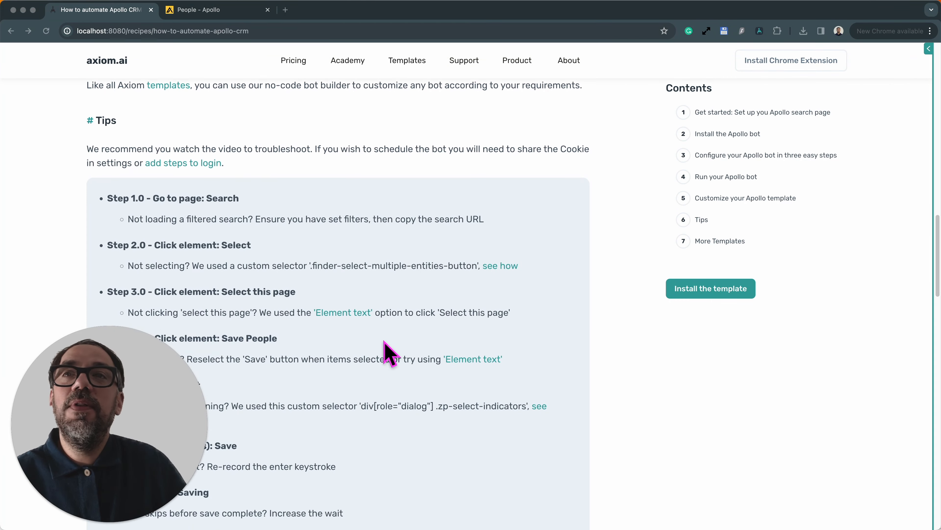
scroll(387, 356, "up", 10)
scroll(387, 355, "down", 10)
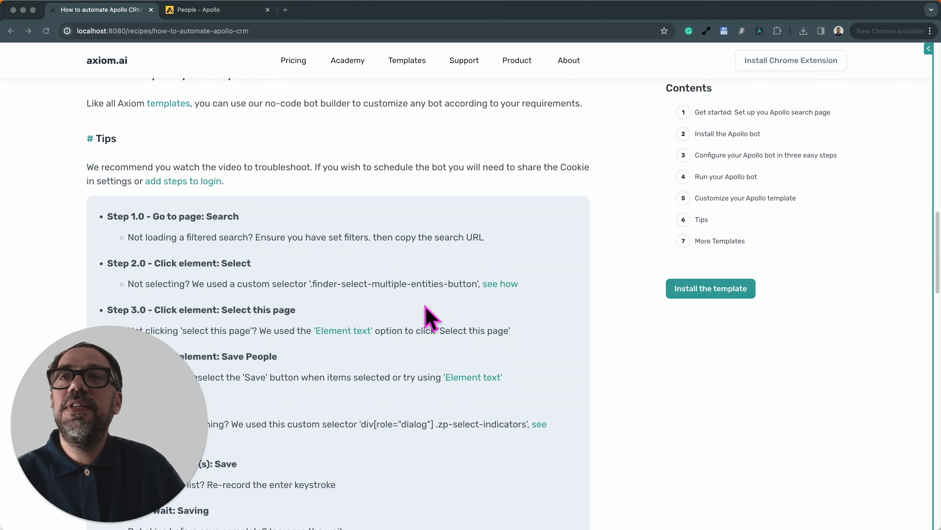
scroll(207, 334, "down", 3)
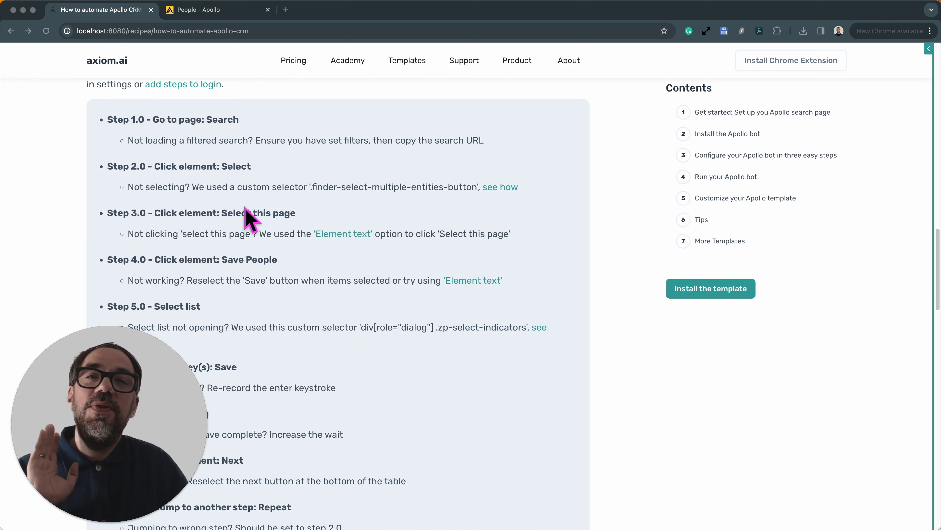
scroll(262, 279, "down", 1)
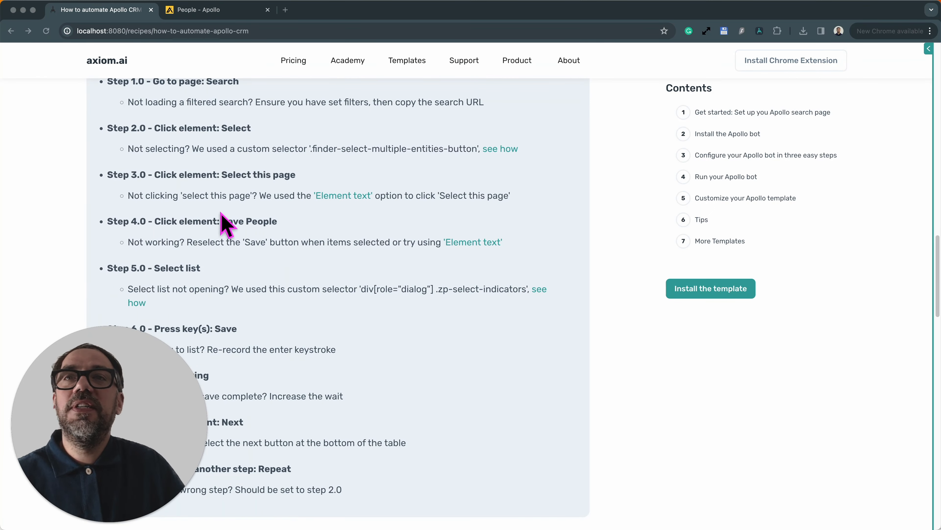